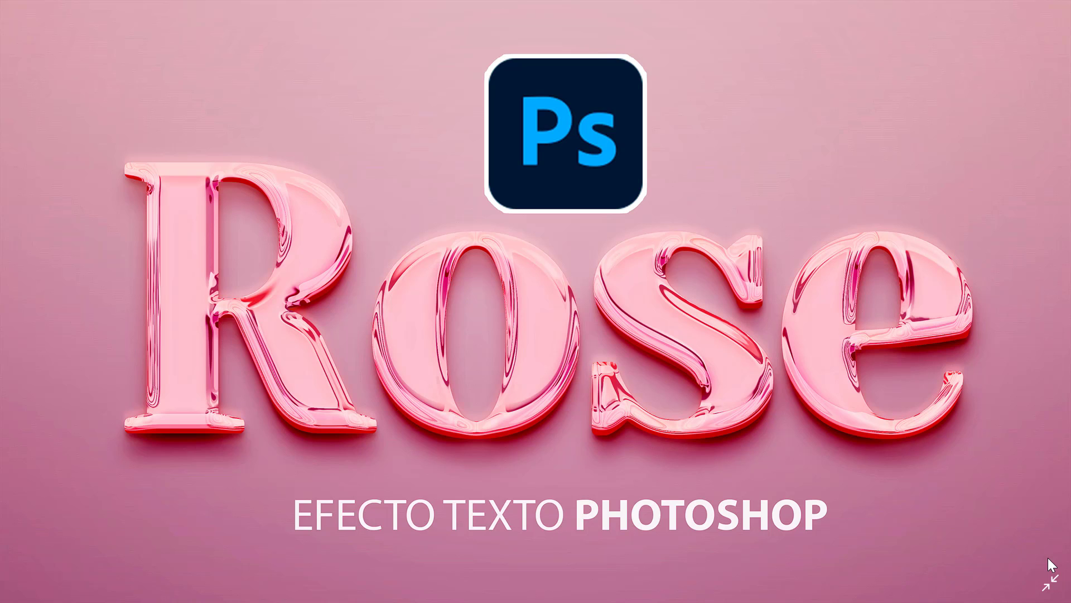
Exit the Rose thumbnail preview and bring the MediaFire download page to the front
key(Escape)
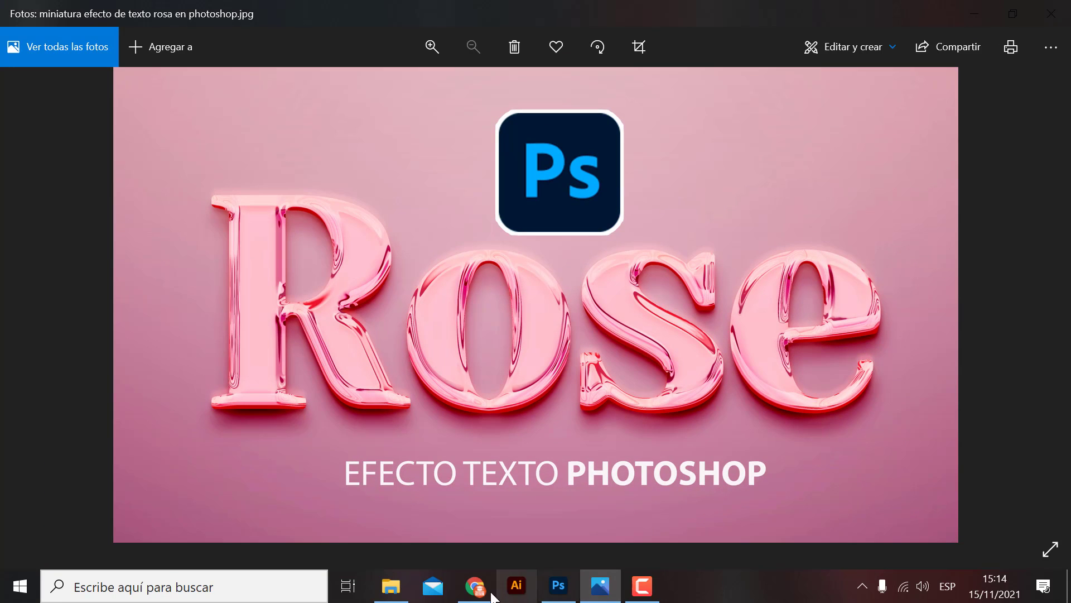
click(475, 586)
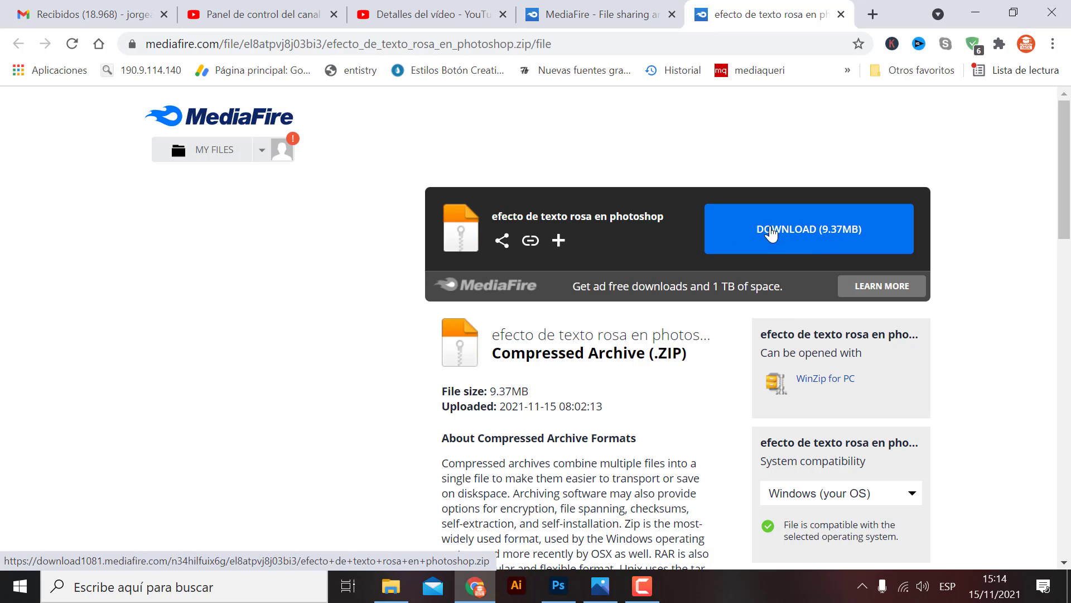
Download the 'efecto de texto rosa en photoshop' zip to Escritorio, then clear Chrome and Photos away
click(800, 231)
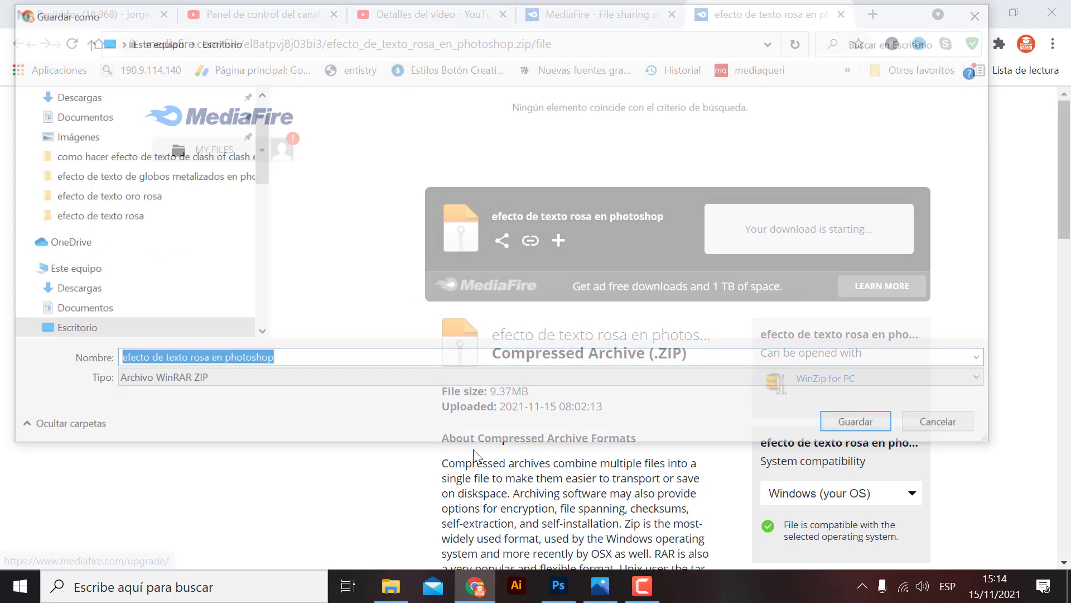
drag(255, 177, 260, 142)
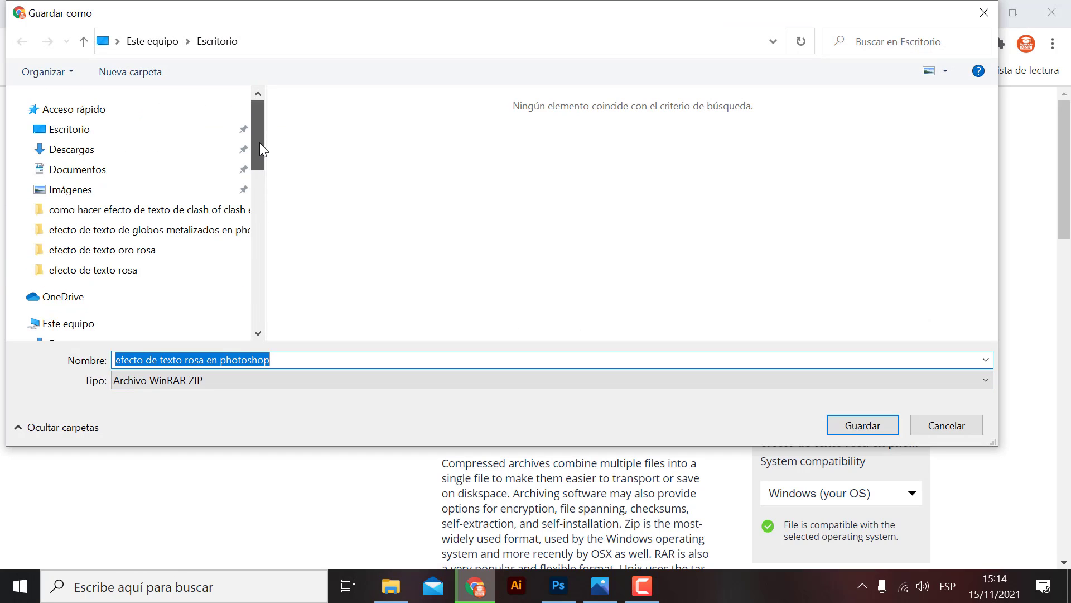
click(67, 129)
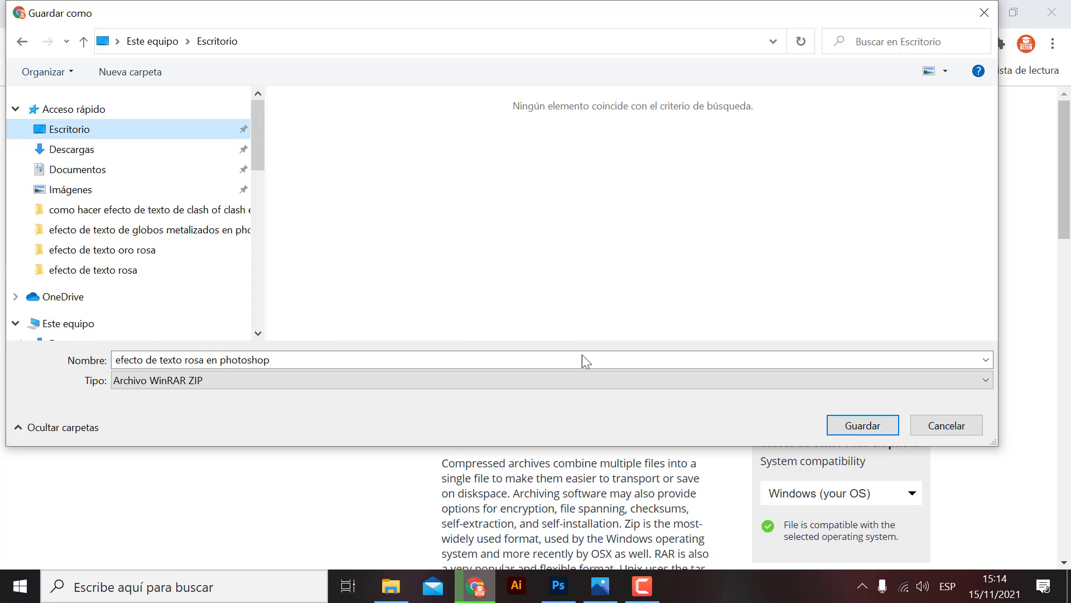
click(852, 430)
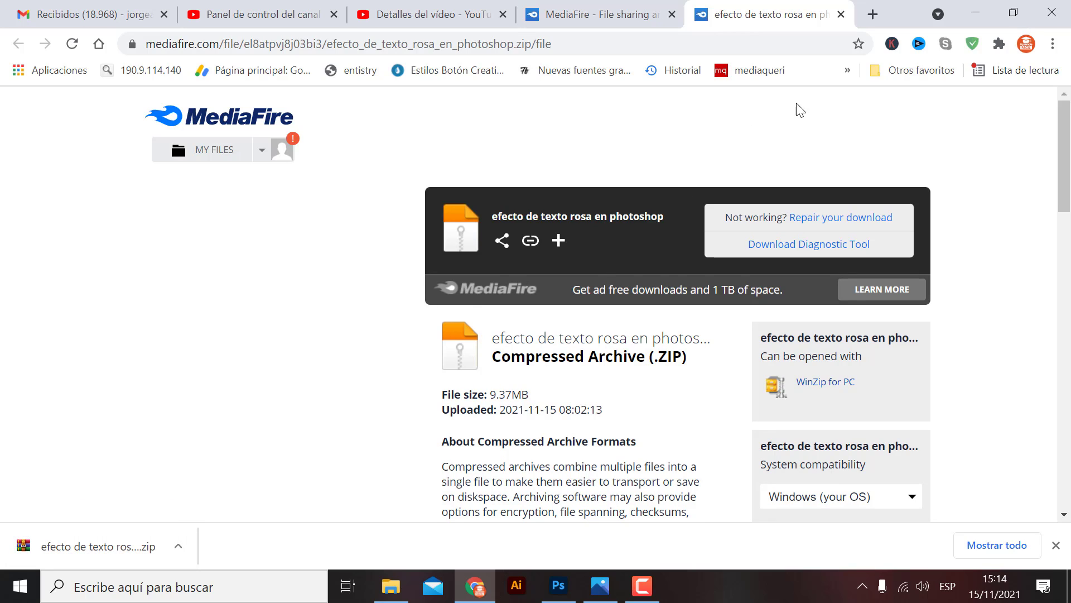
click(975, 16)
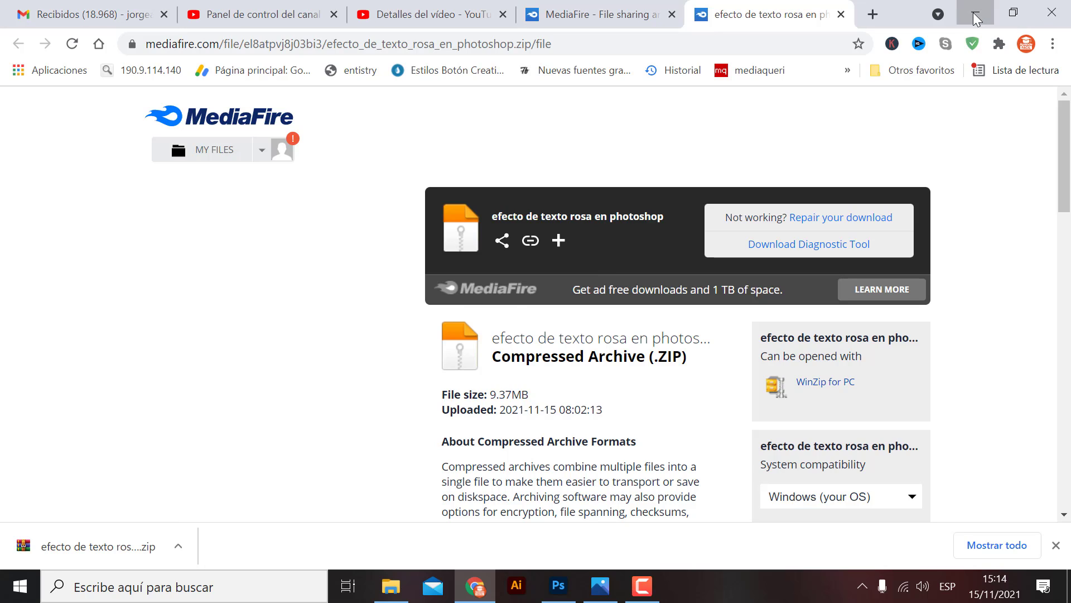
click(1051, 14)
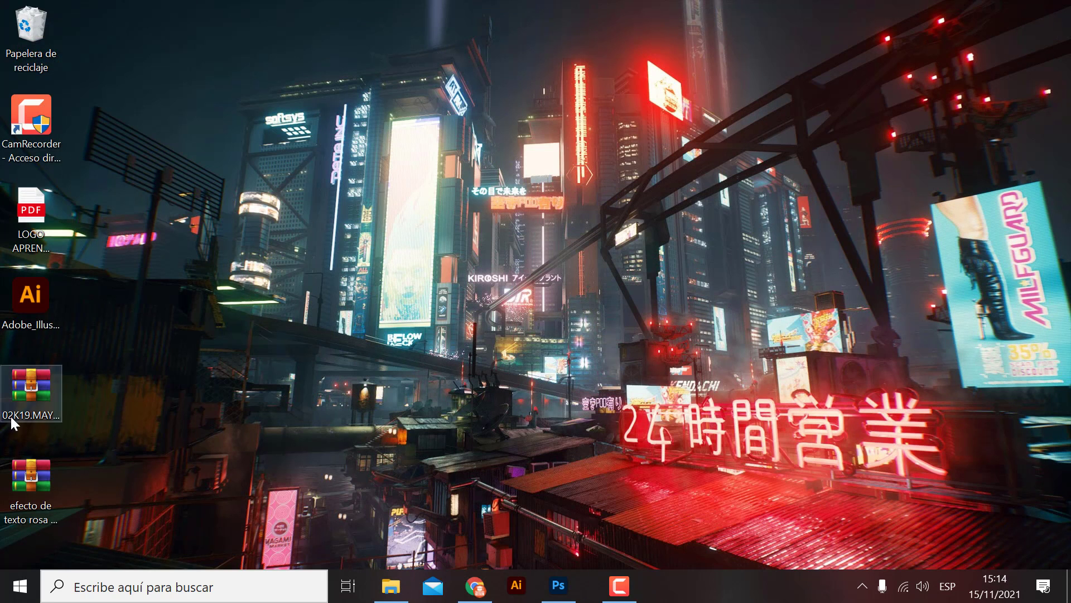
Move the zip near the top of the desktop and extract it with Extraer aquí
drag(29, 493, 279, 134)
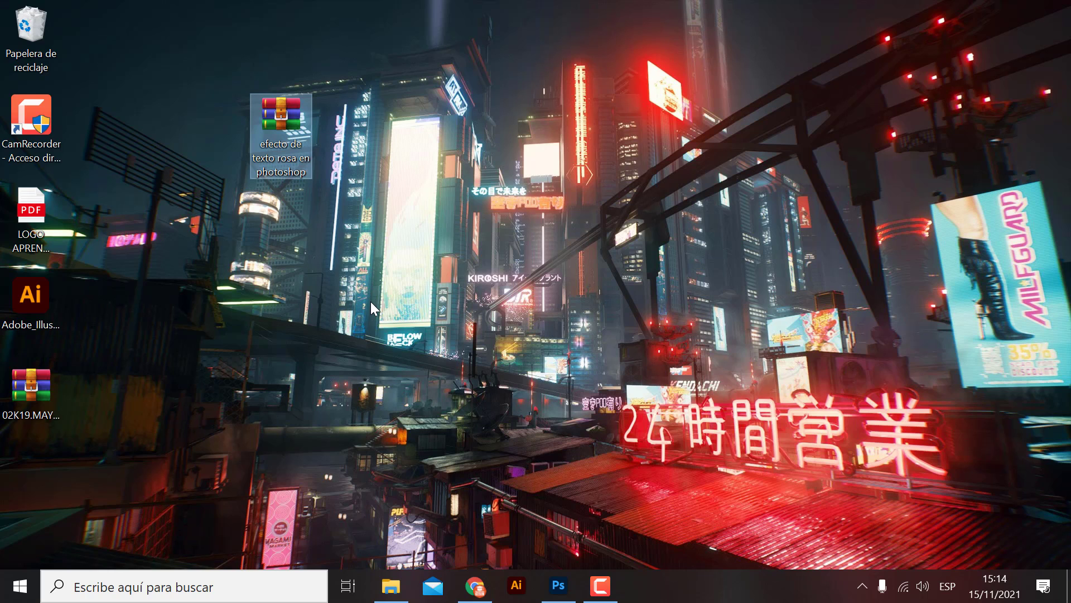
right_click(284, 123)
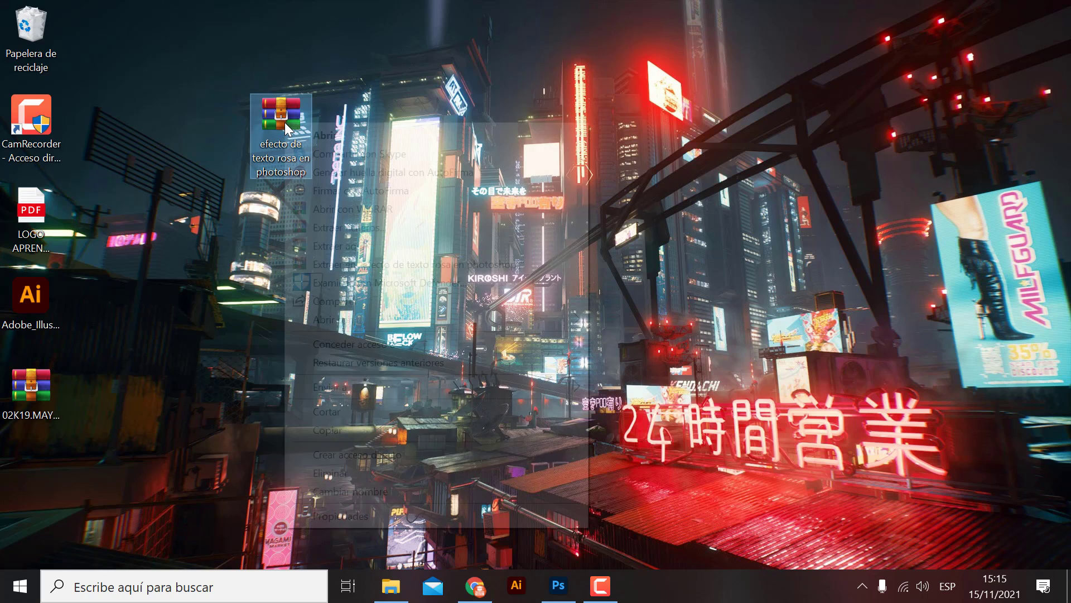
click(329, 246)
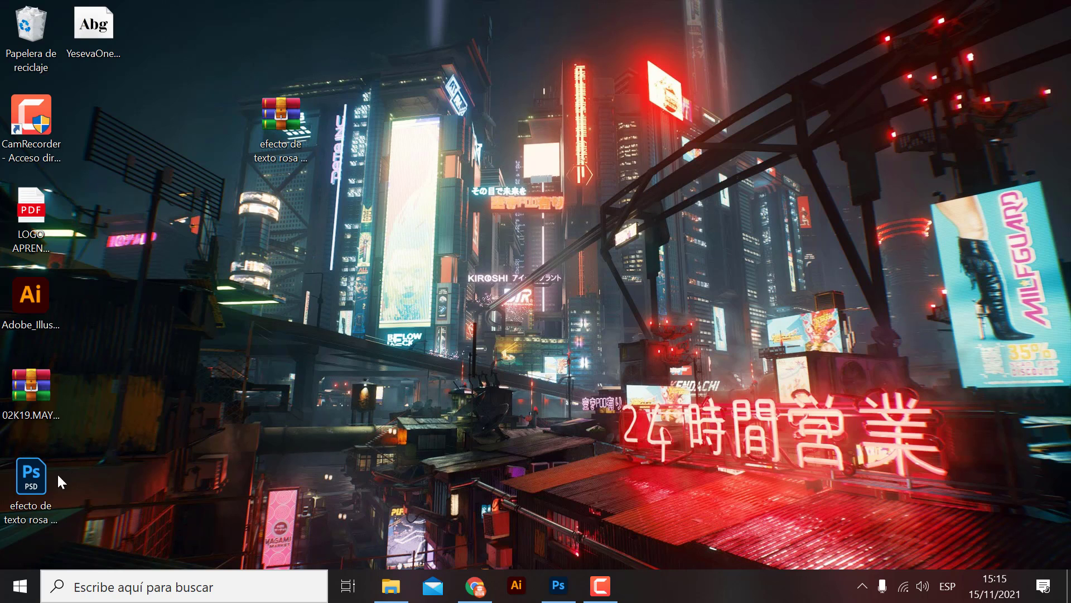
Place the extracted PSD and YesevaOne-Regular font beside the zip
drag(23, 498, 411, 142)
drag(82, 32, 474, 122)
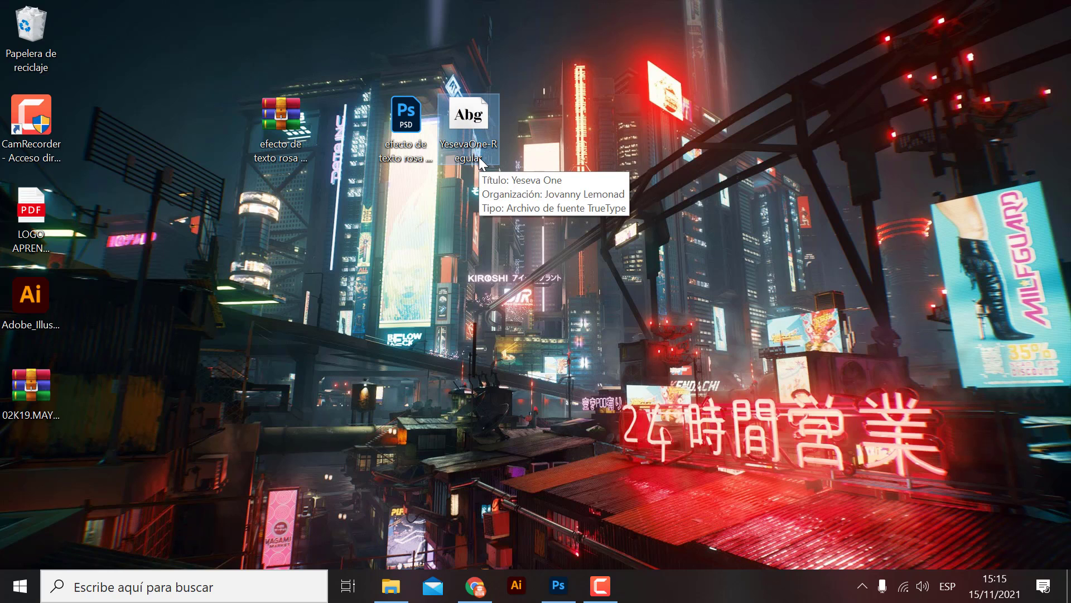
drag(473, 151, 376, 123)
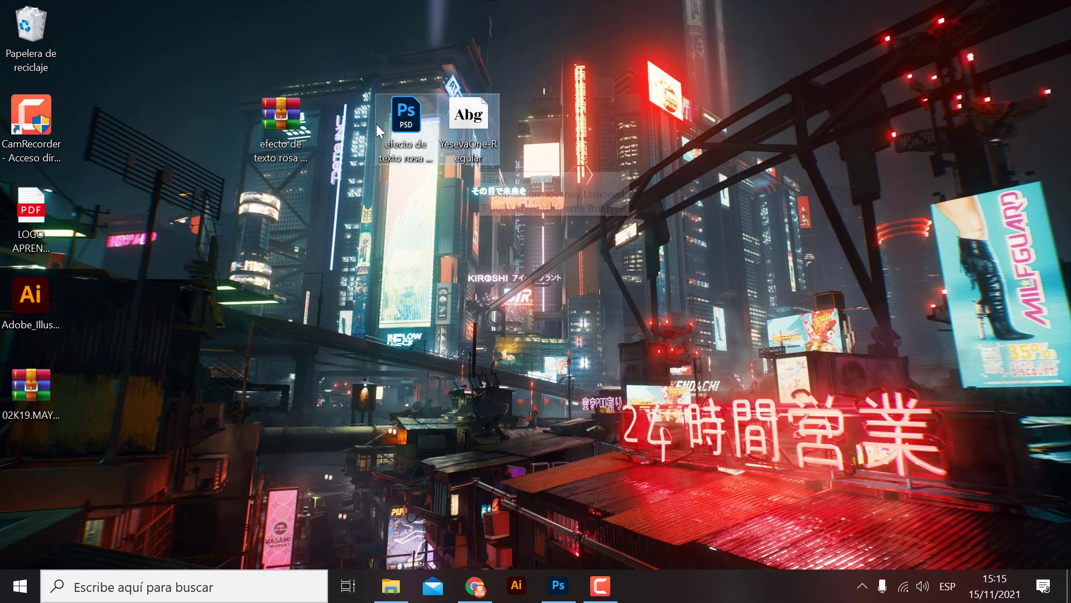
ctrl+click(411, 128)
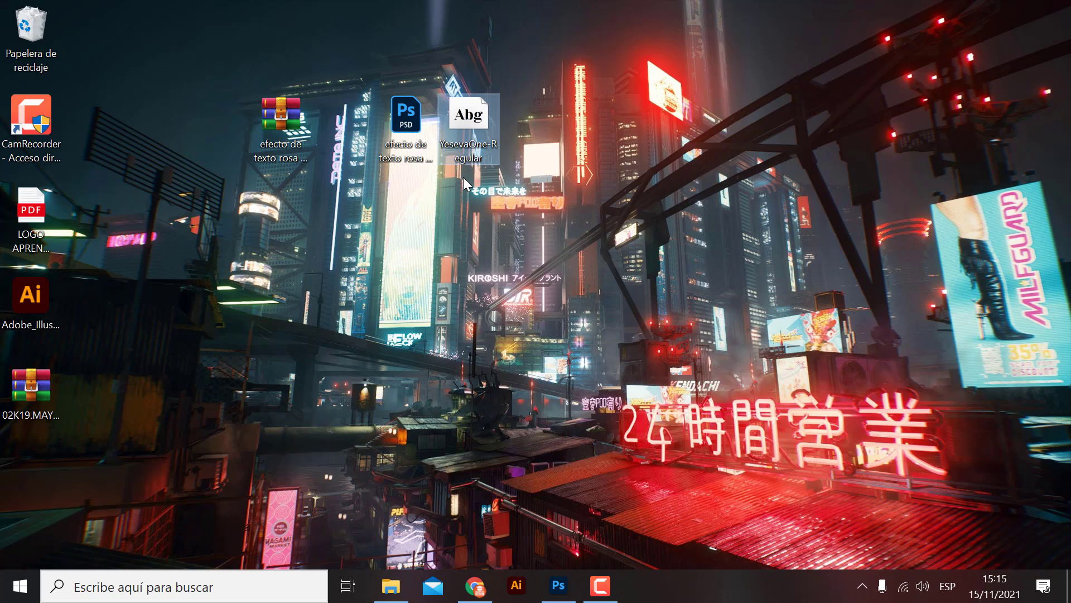
double_click(470, 119)
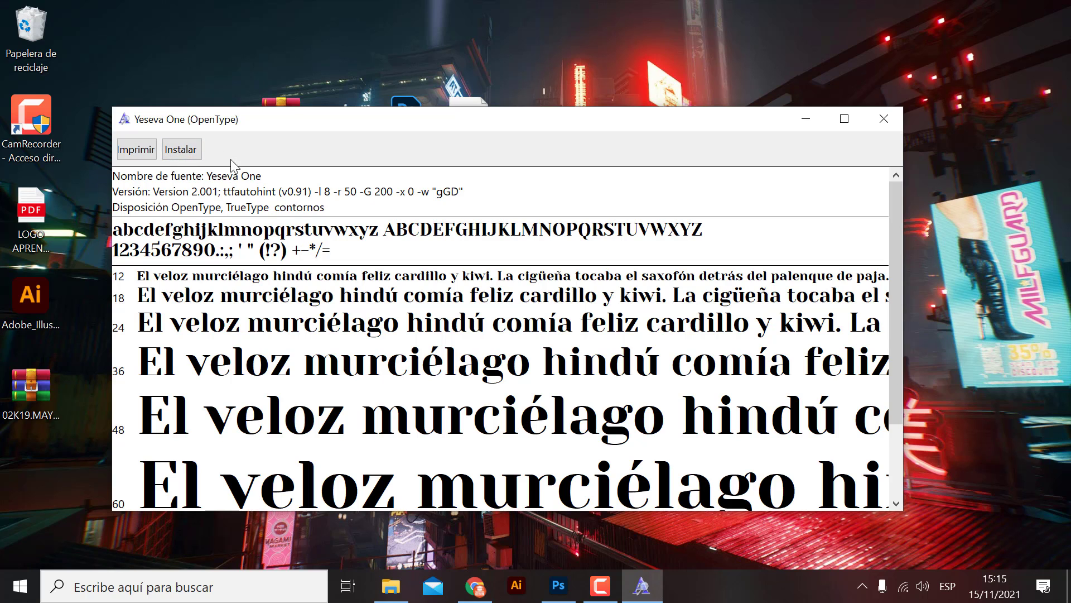
click(885, 119)
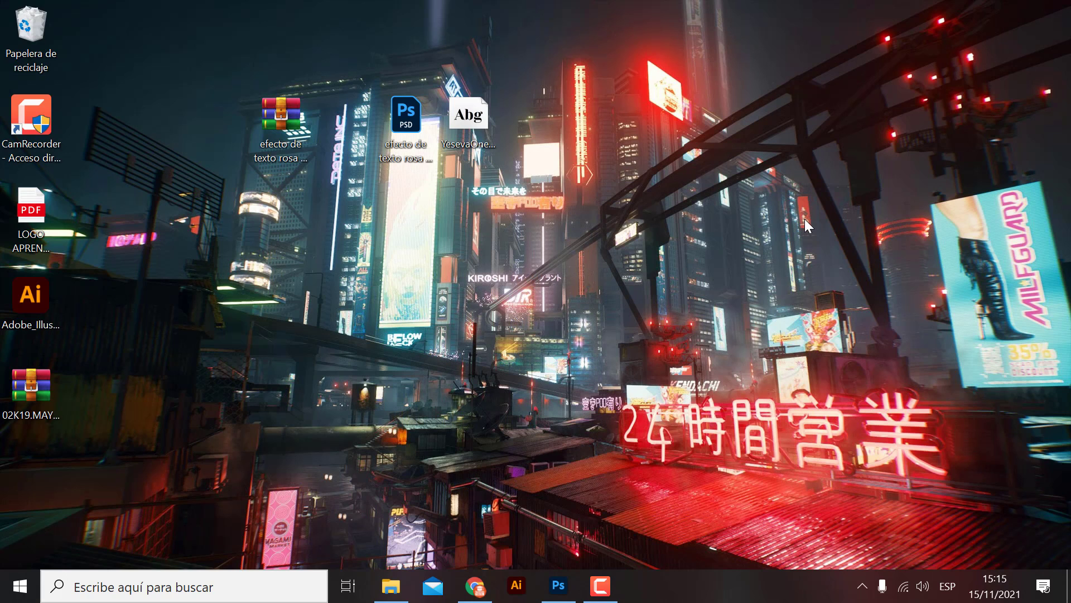
Open the pink Rose PSD in Photoshop, zoom in, and select the 'DOUBLE CLICK HERE TO REPLACE' layer
double_click(411, 128)
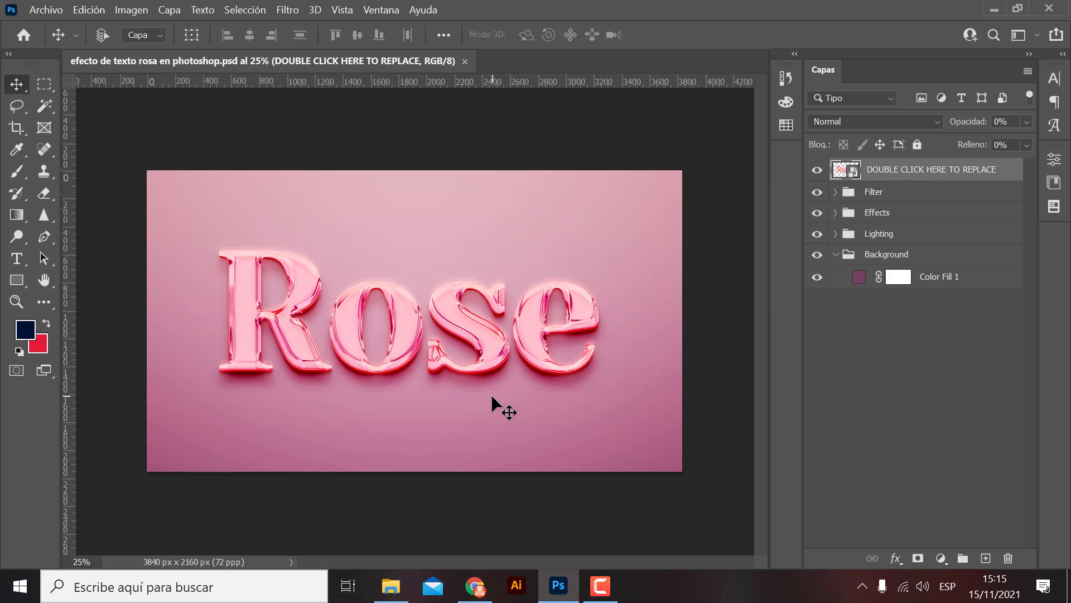
key(ctrl+plus)
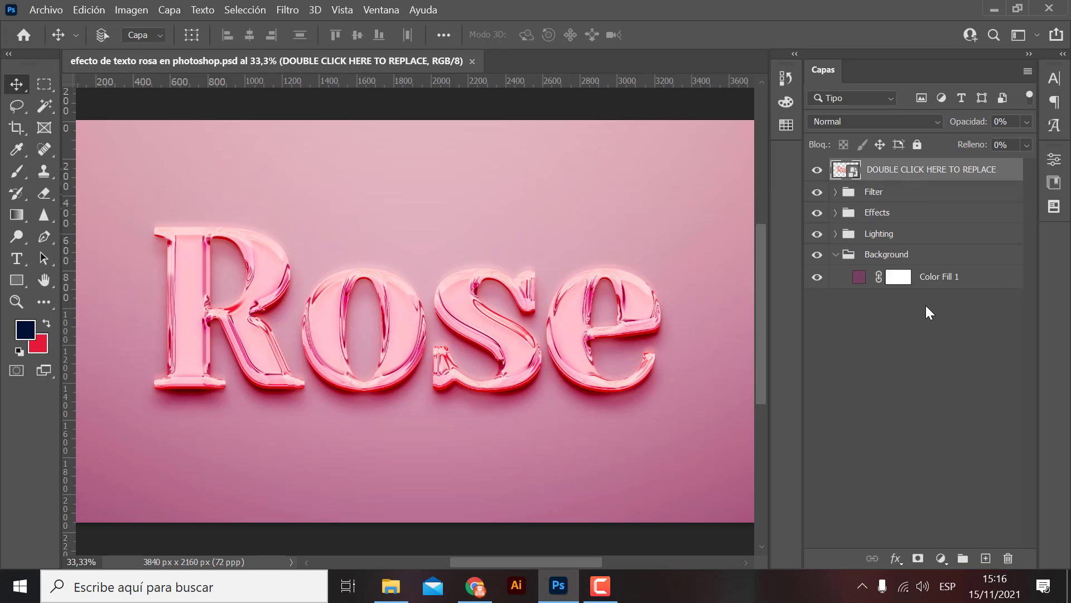
key(shift+Tab)
key(shift+Tab)
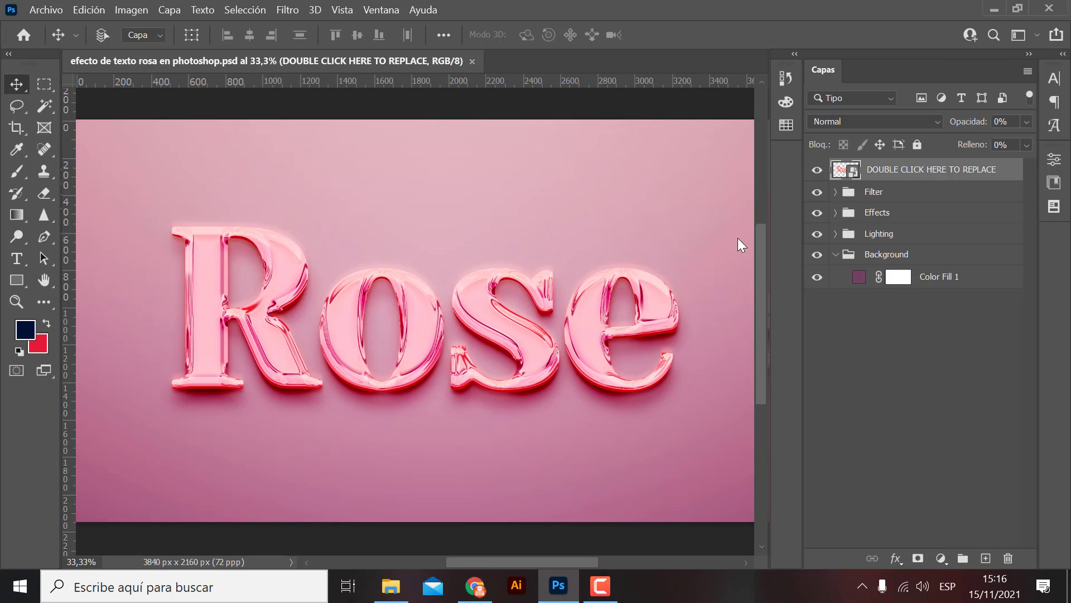
click(381, 10)
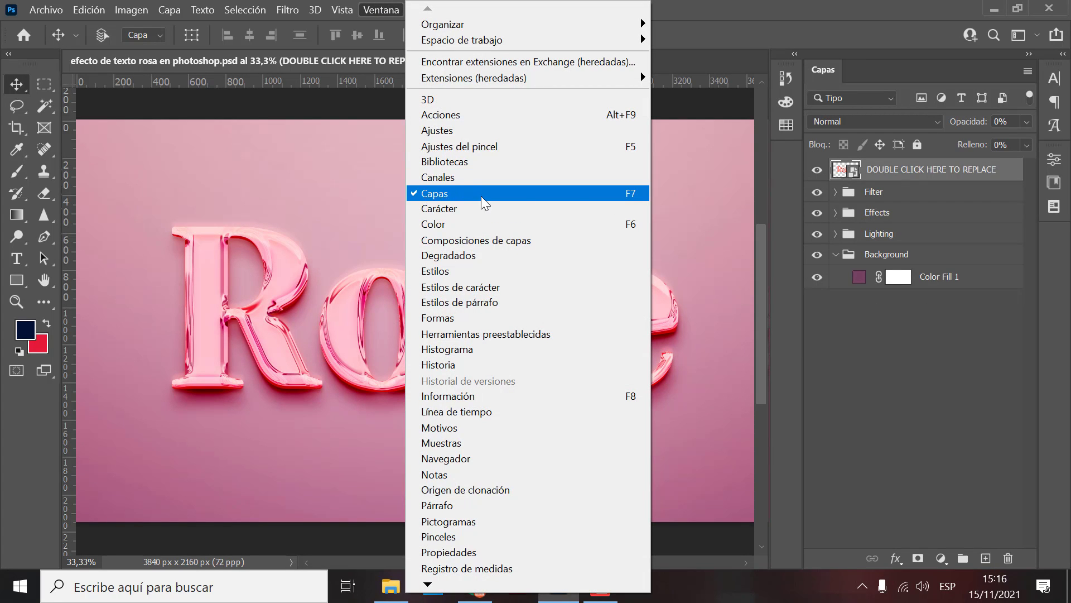
click(930, 449)
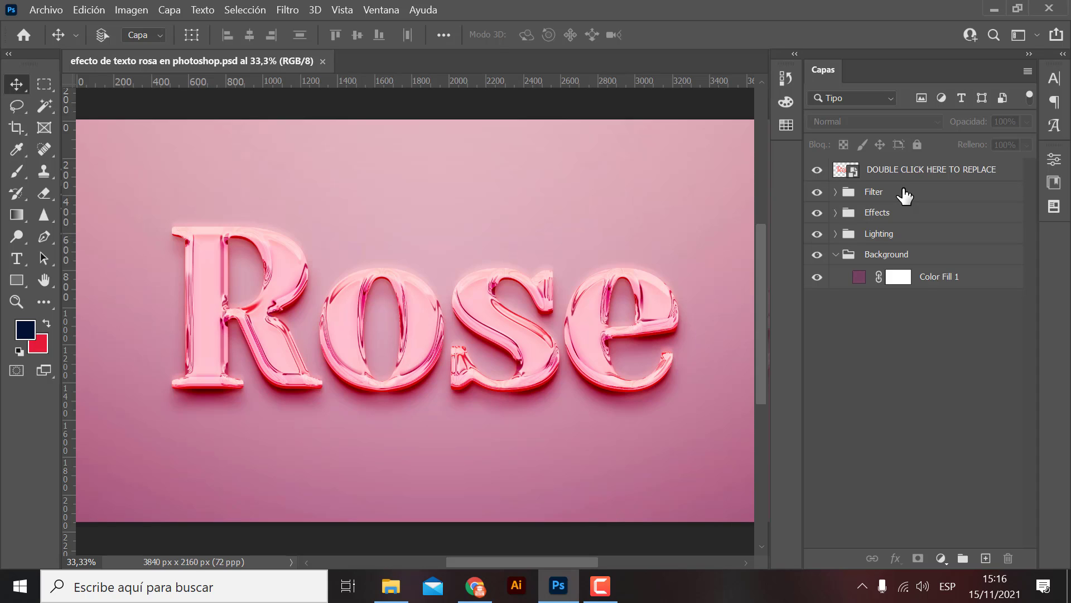
click(864, 174)
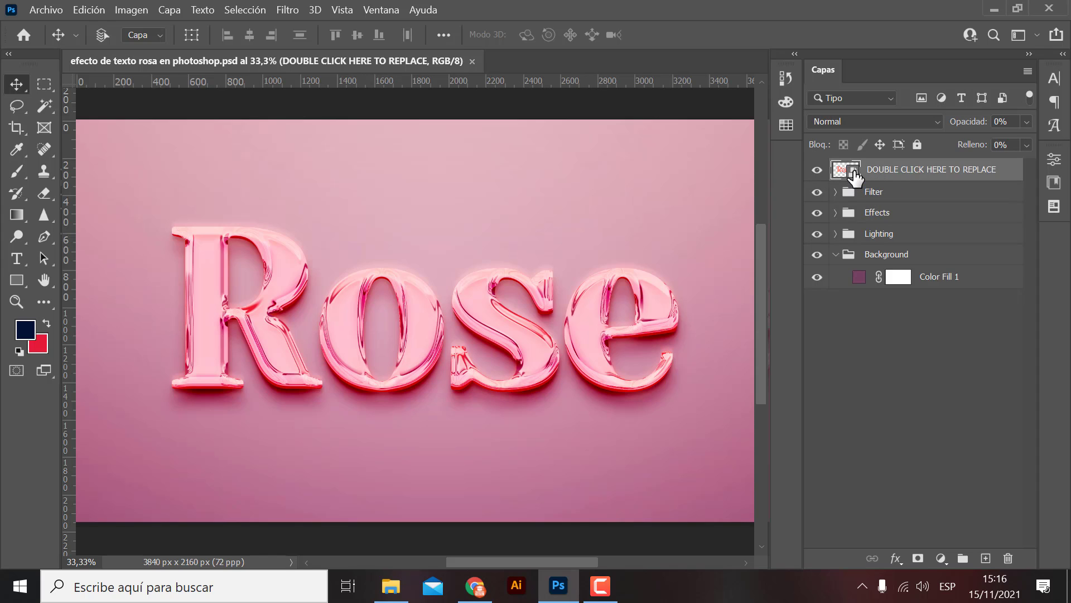
double_click(854, 173)
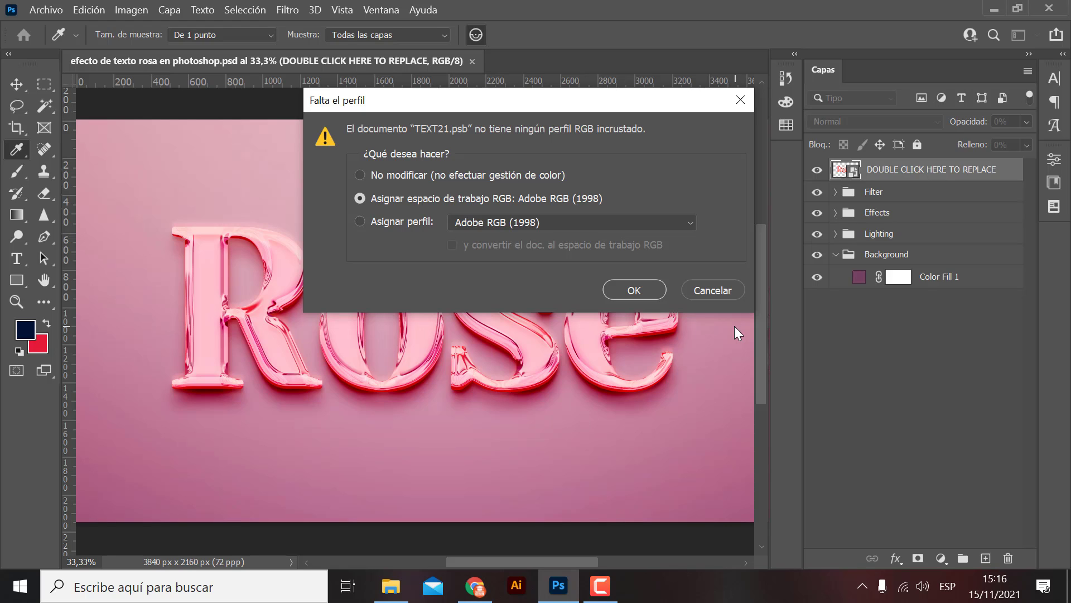
click(634, 290)
key(v)
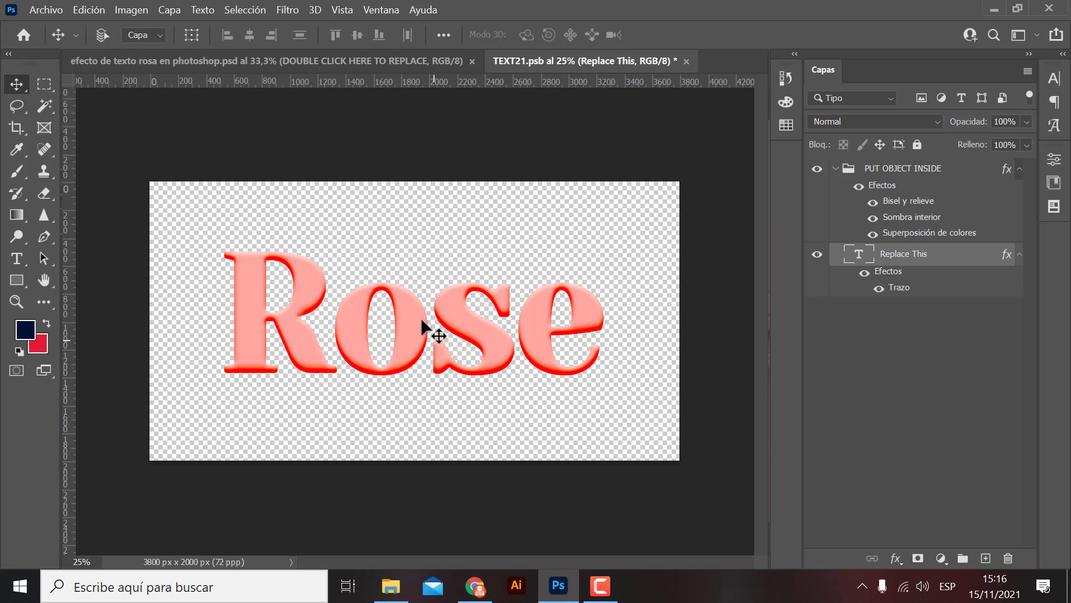
click(316, 60)
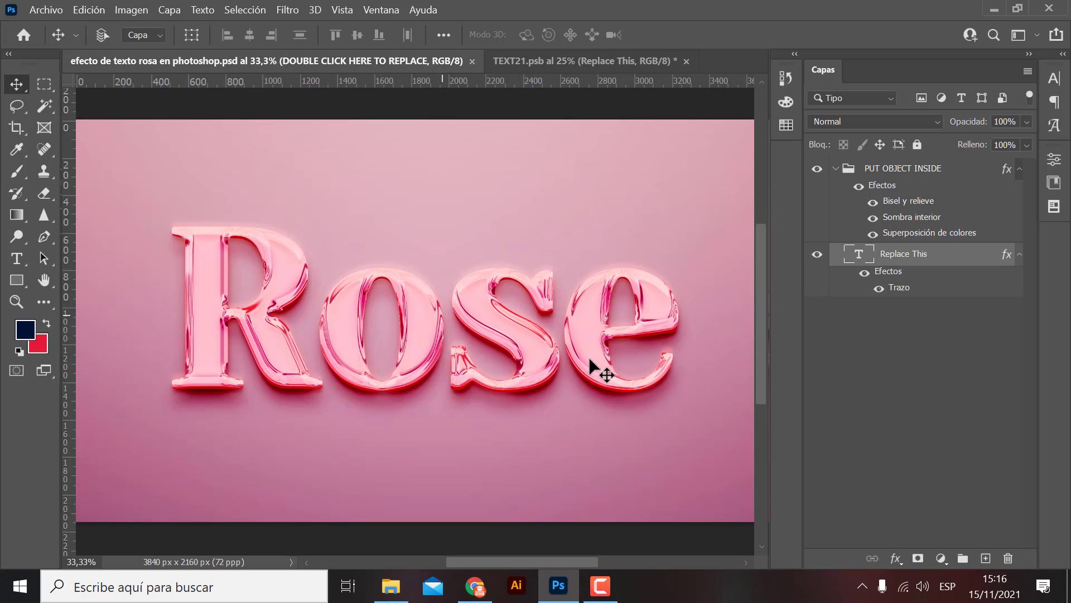
click(553, 60)
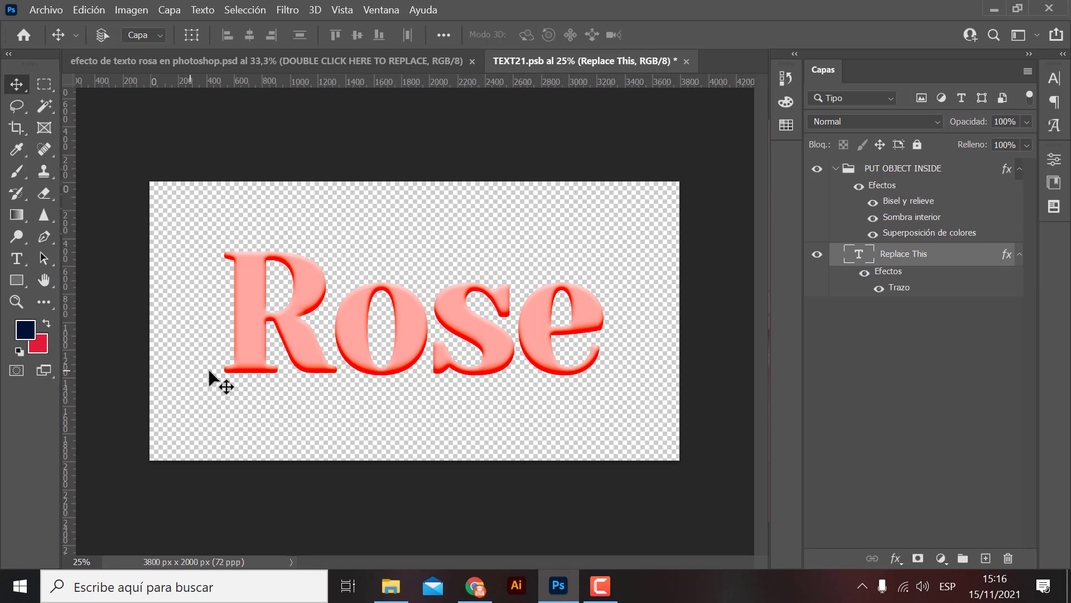
Replace the word Rose with 'Efecto' on the 'Replace This' text layer
click(17, 258)
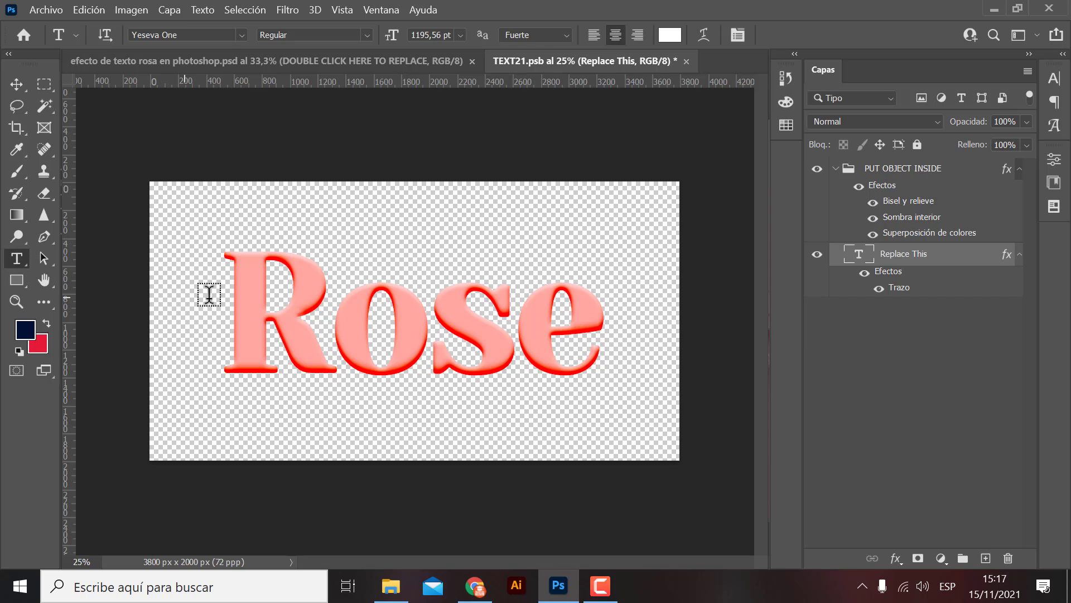
drag(240, 299, 593, 308)
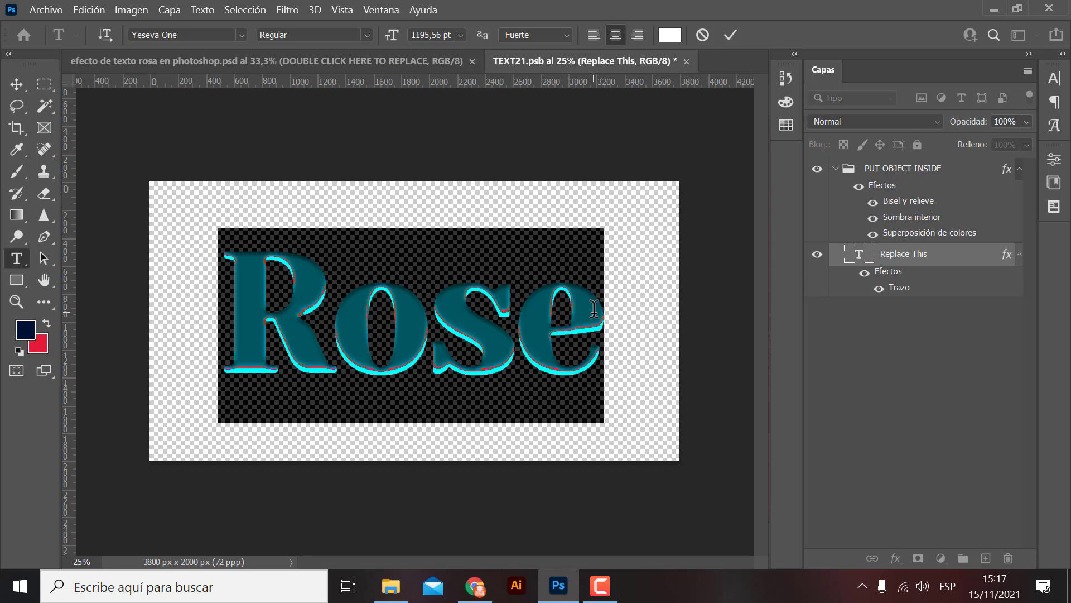
text(Efe)
text(c)
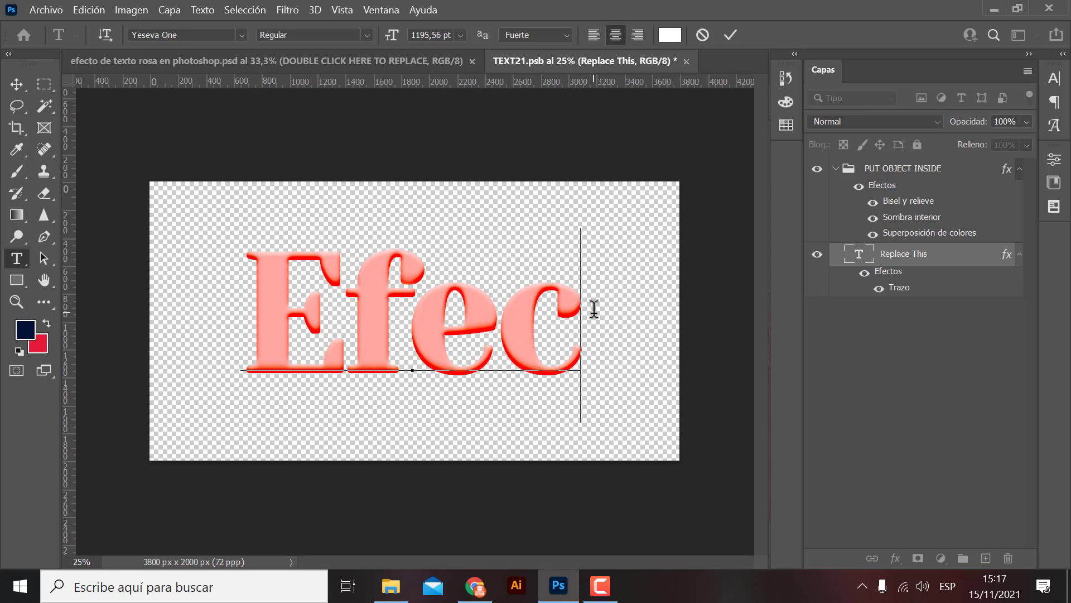
text(to)
click(17, 88)
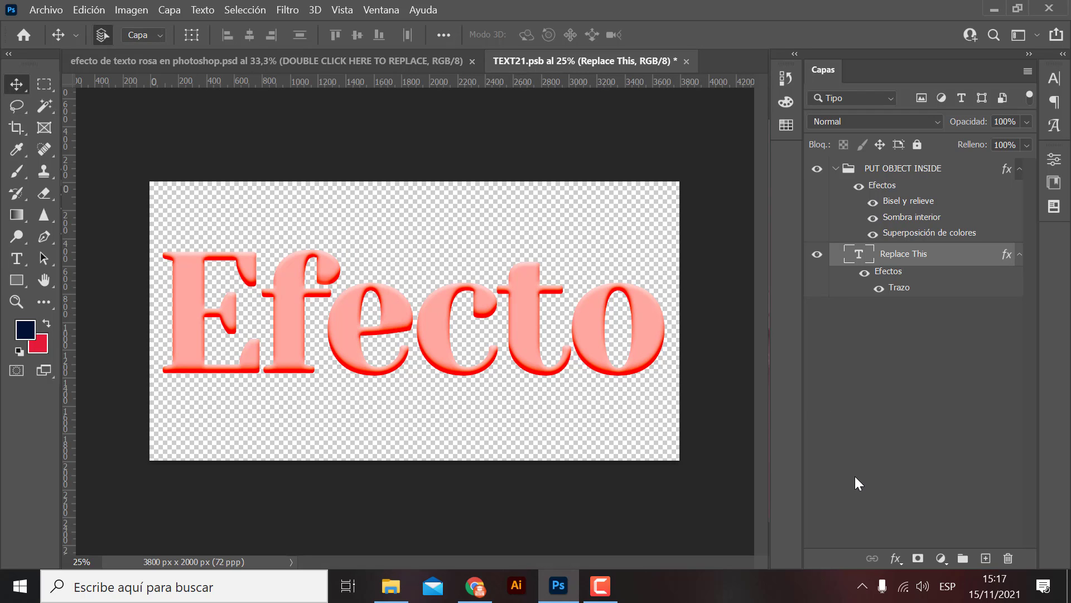
Scale the Efecto text down to about 96% so it fits the canvas
key(ctrl+t)
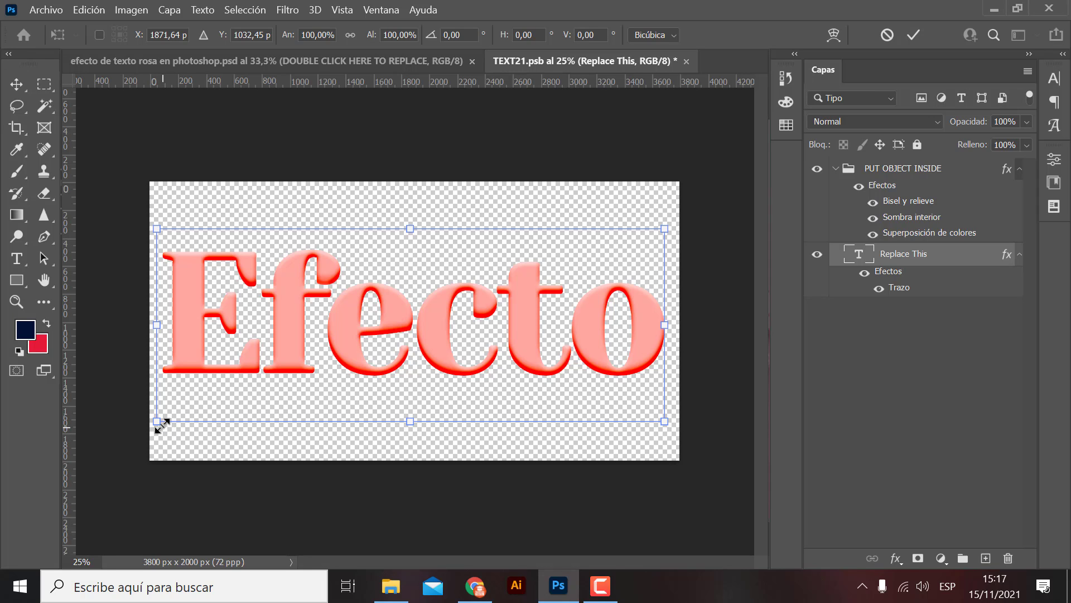
drag(161, 426, 172, 423)
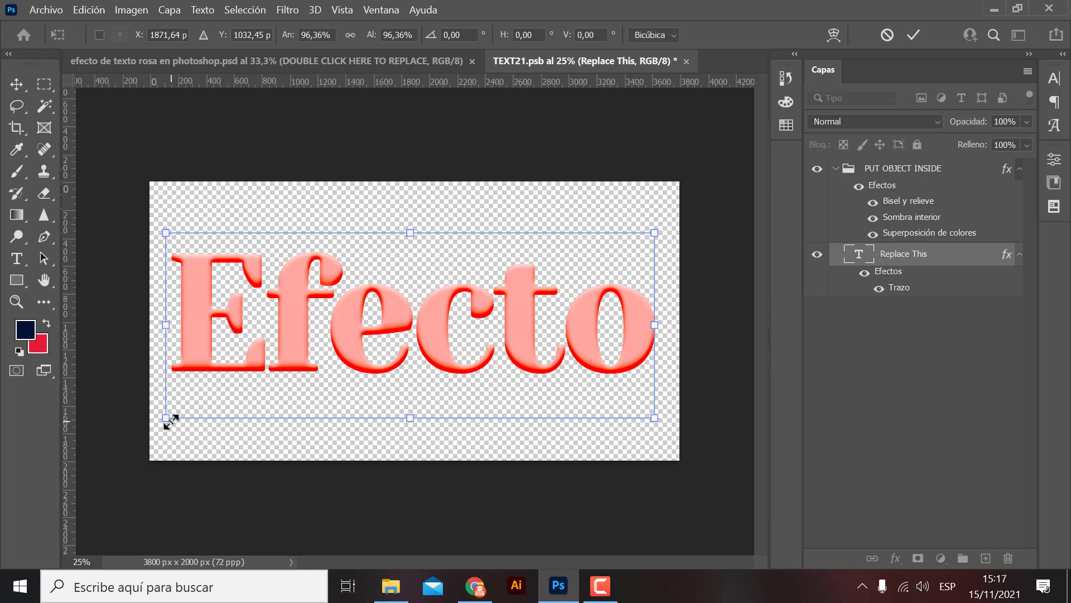
key(Return)
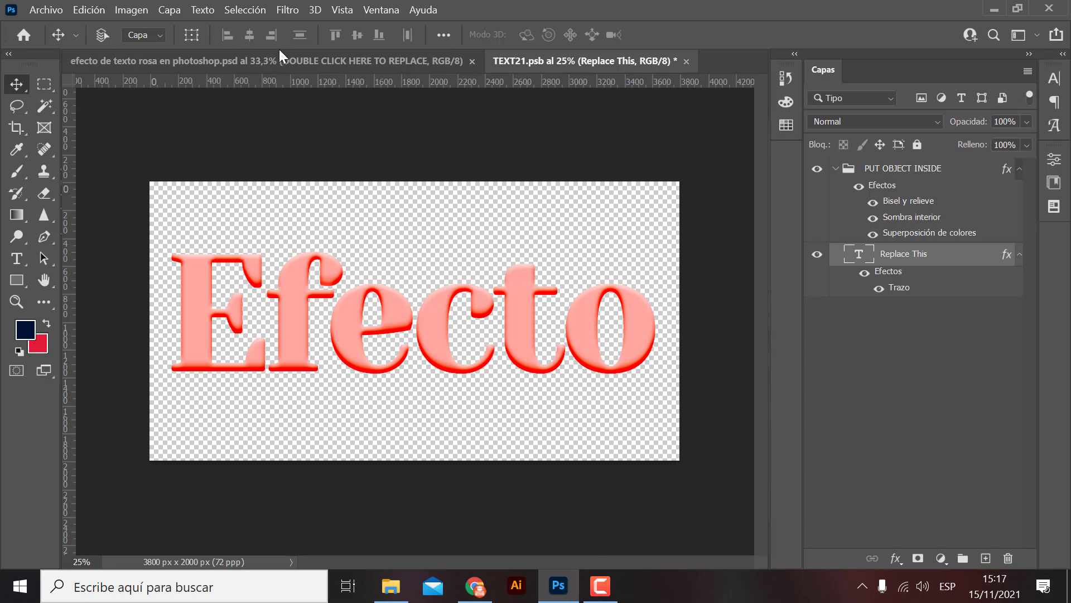
click(266, 61)
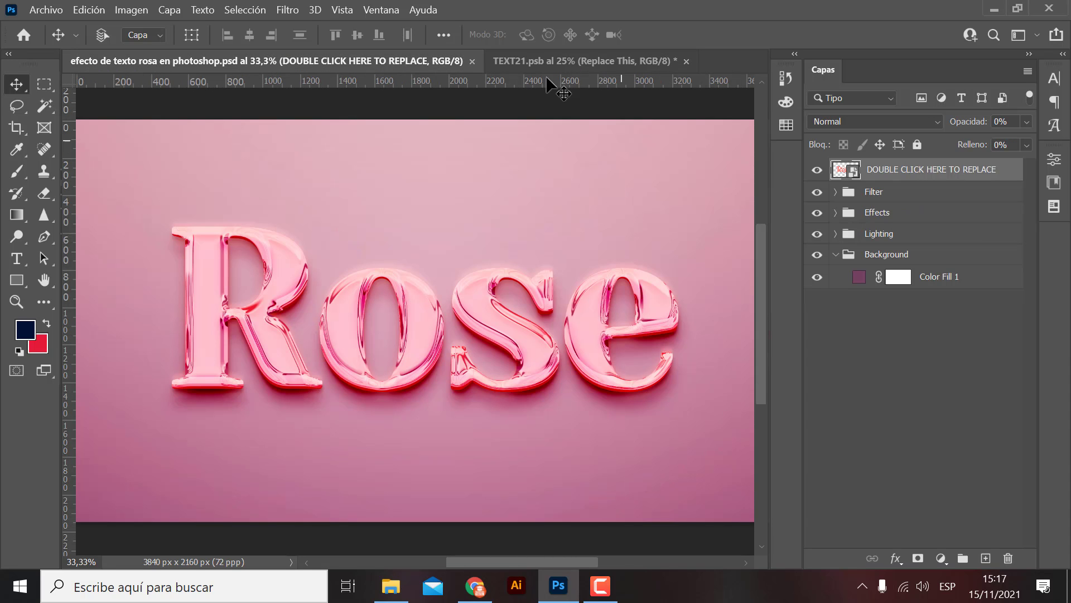
click(531, 59)
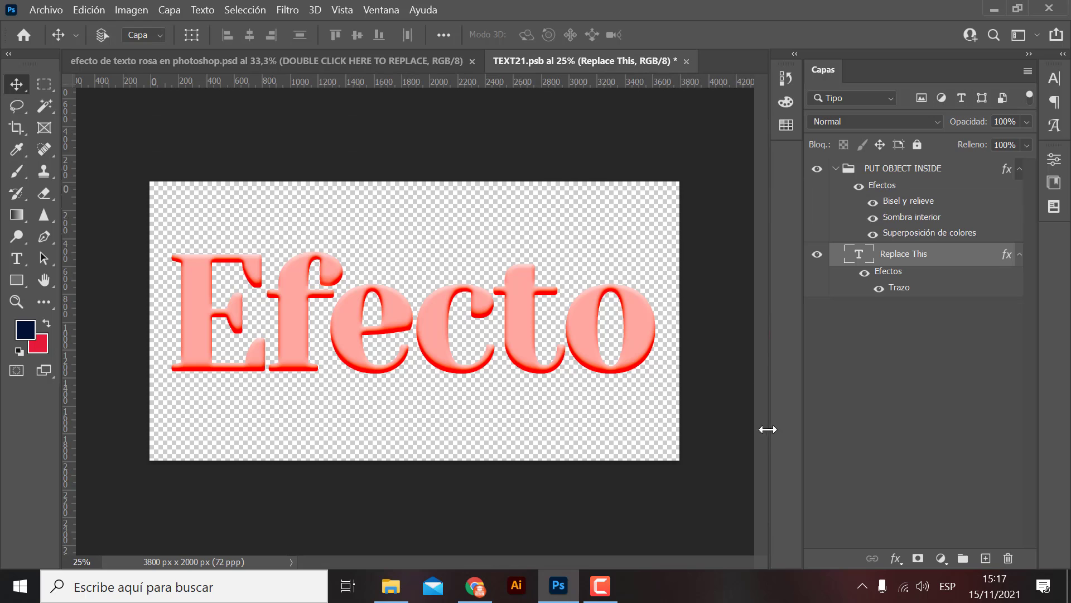
Save TEXT21.psb and view the updated pink mockup showing 'Efecto' fitted in the window
click(39, 11)
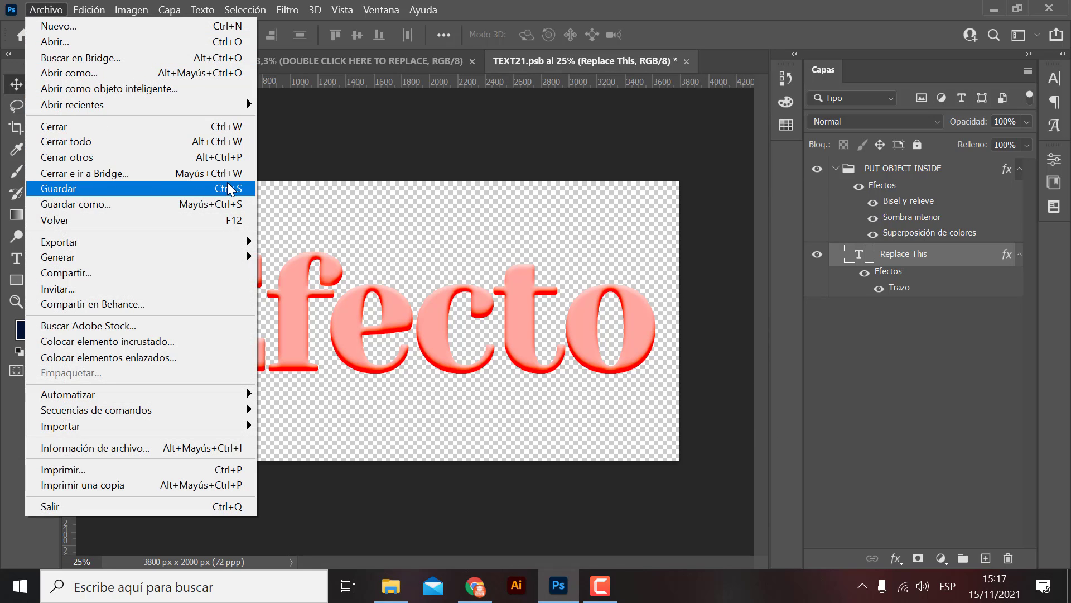
click(225, 190)
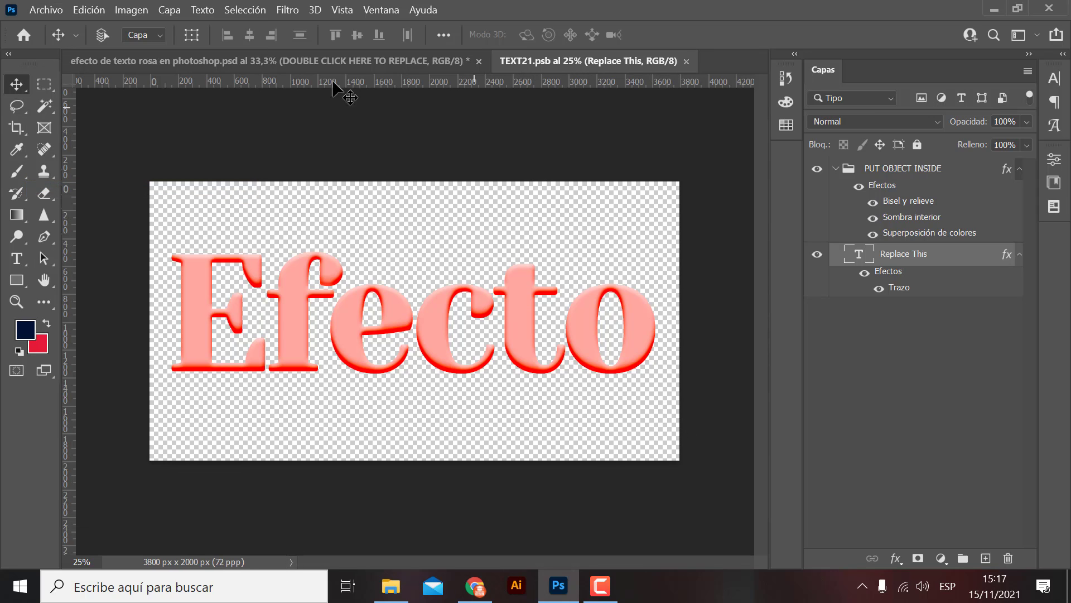
key(ctrl+Tab)
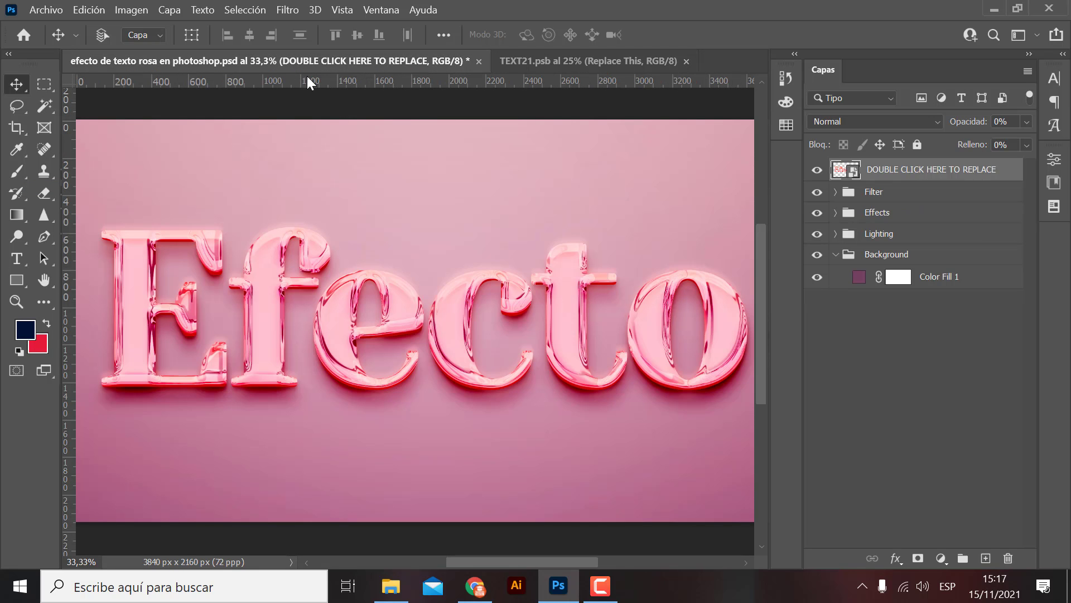
key(ctrl+minus)
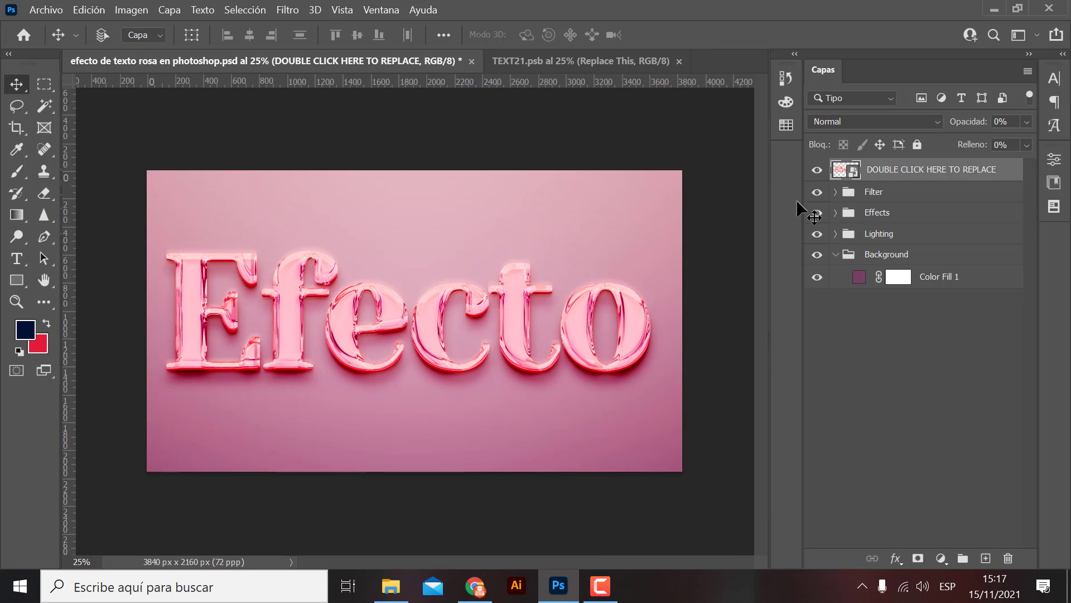
key(ctrl+plus)
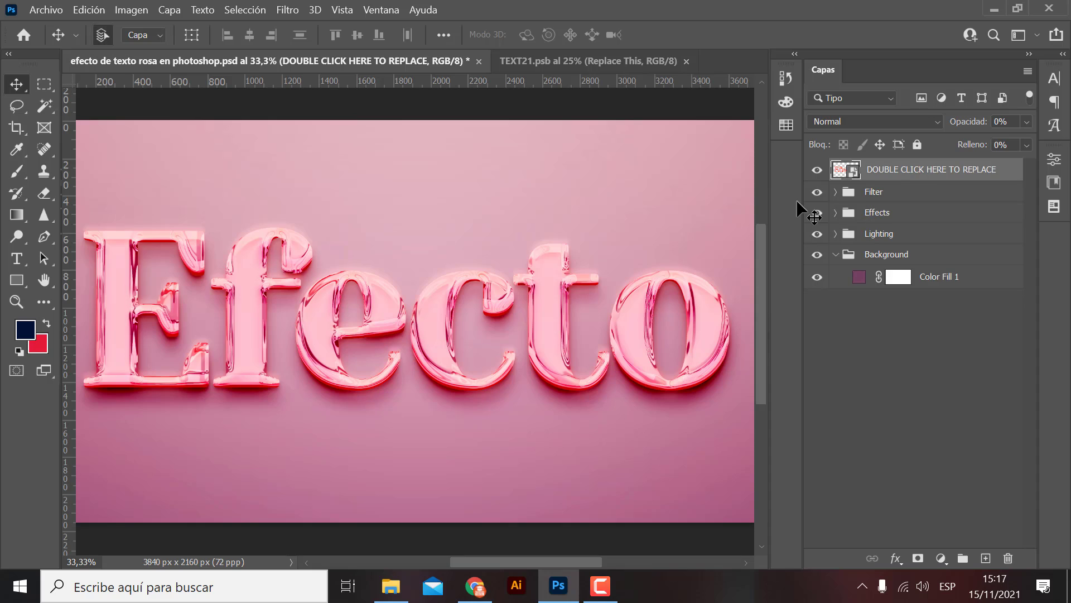
key(ctrl+minus)
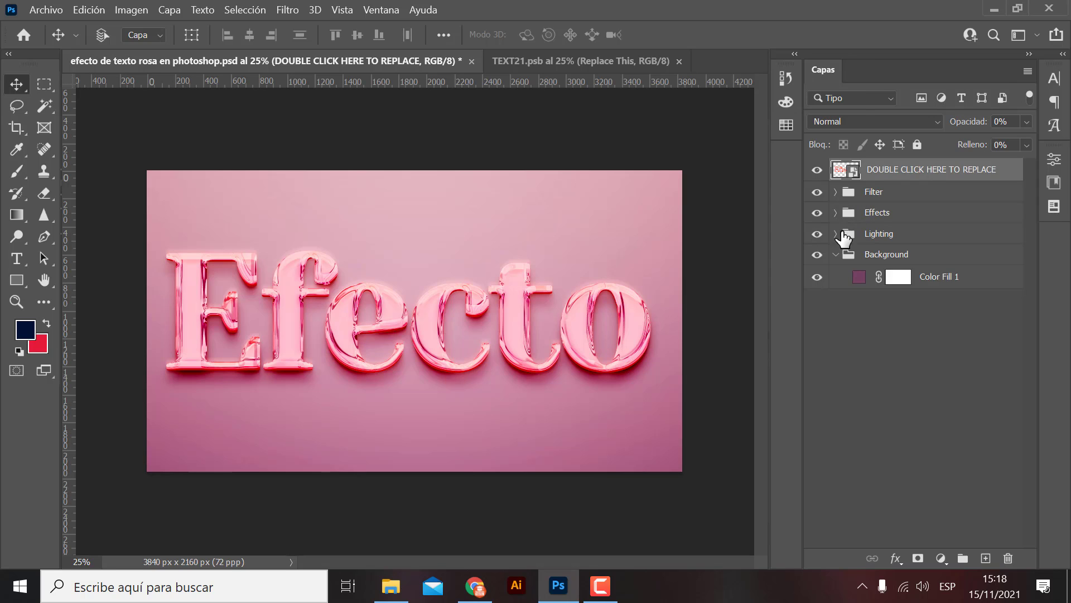
click(817, 255)
click(816, 276)
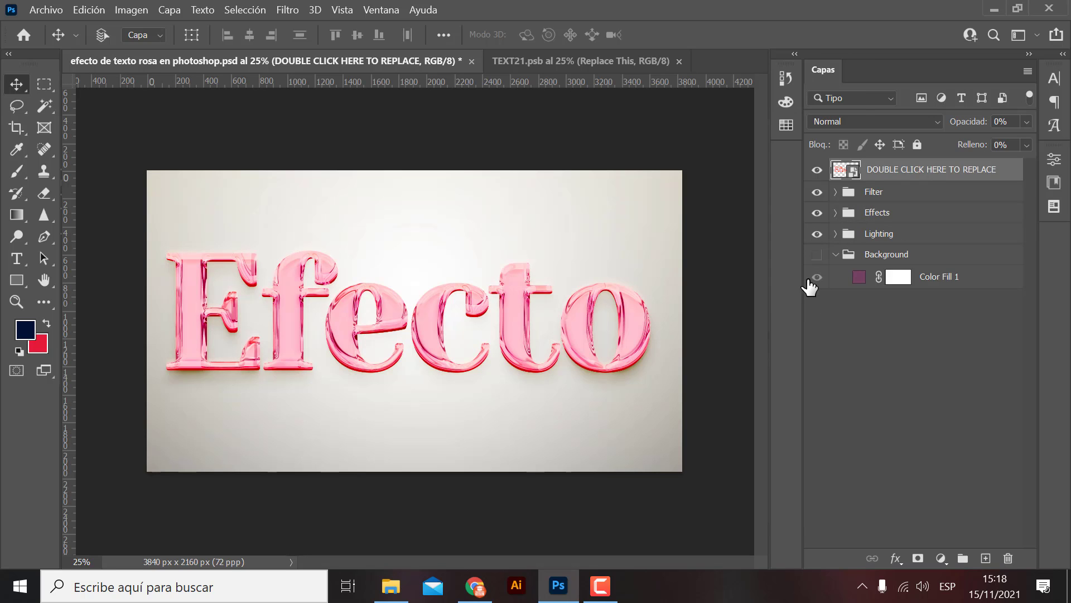
click(816, 277)
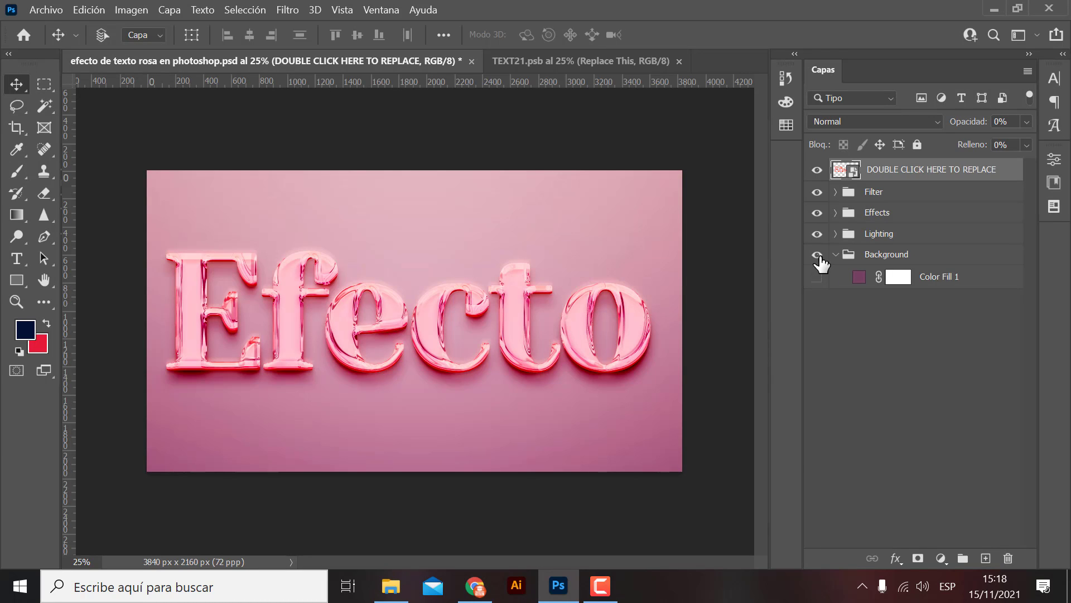
click(818, 255)
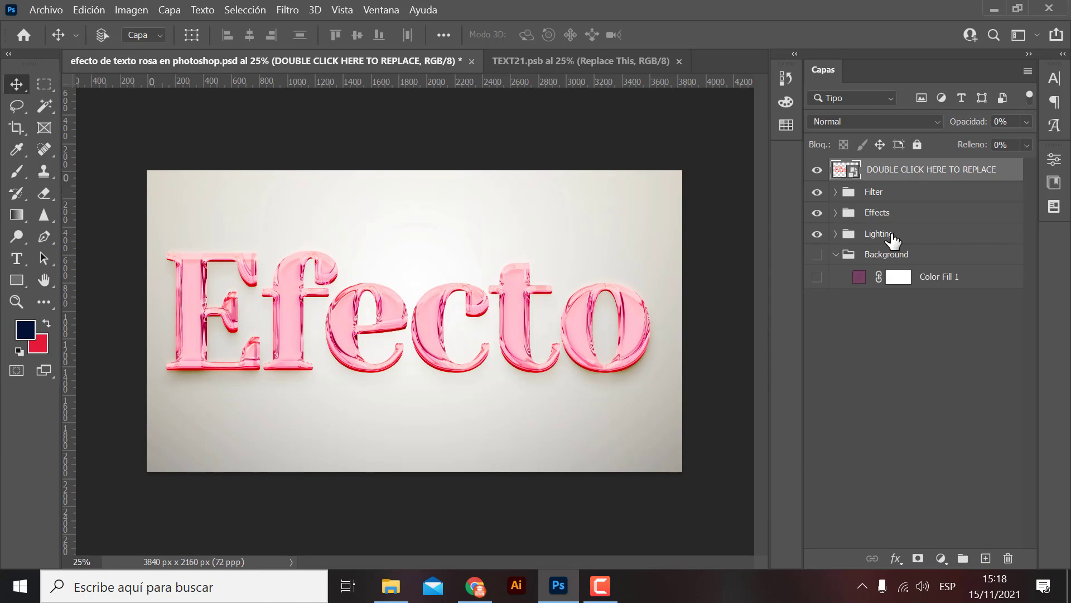
click(817, 235)
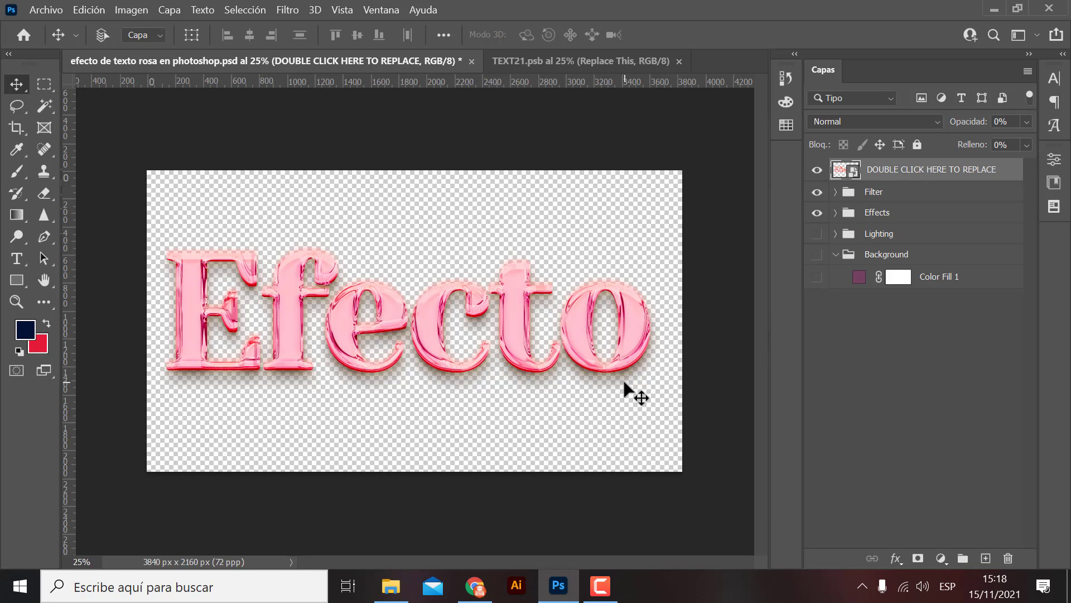
click(817, 233)
click(817, 254)
click(817, 277)
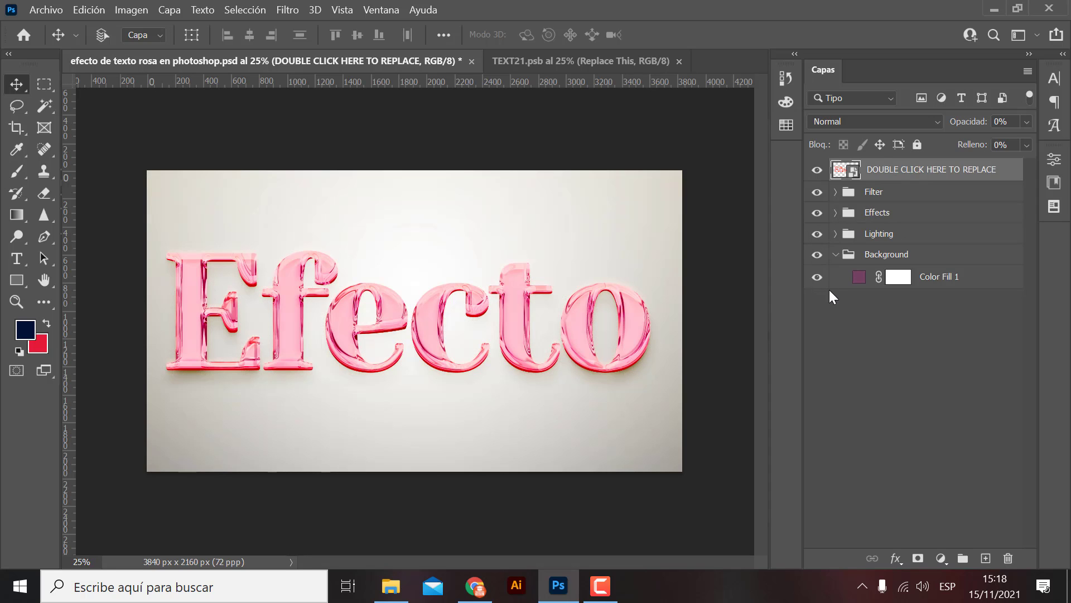
key(ctrl+plus)
key(ctrl+minus)
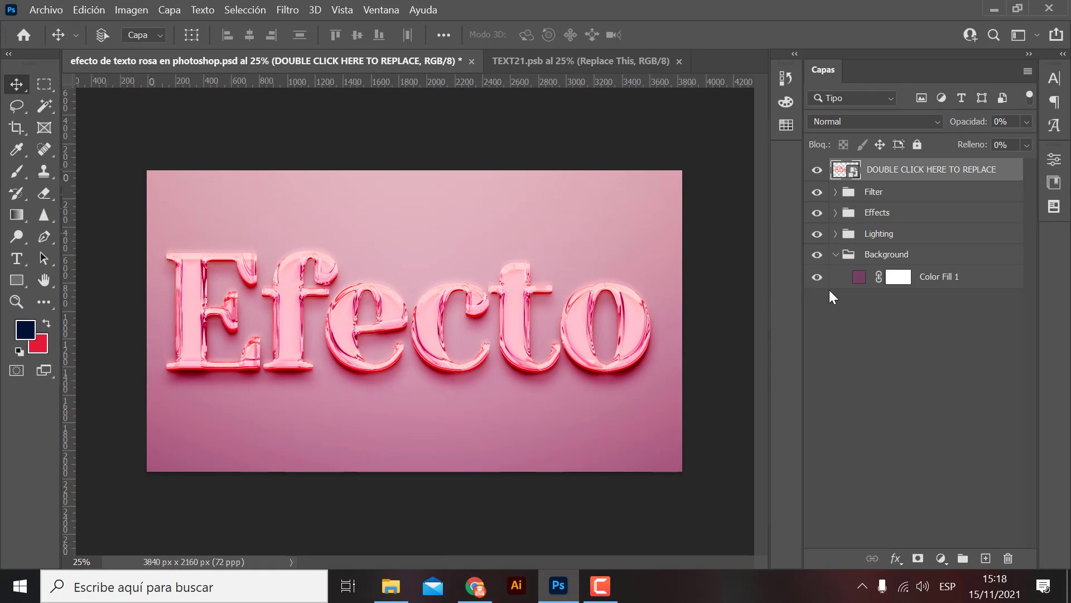